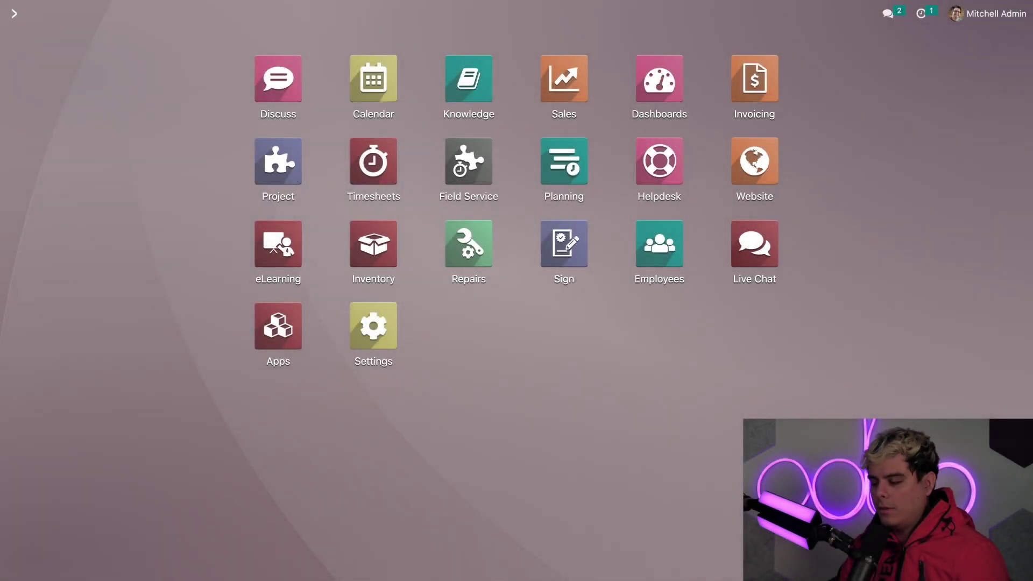
Step: In the Helpdesk app, recolour the VIP Support card, trying yellow before settling on purple
{"action": "left_click", "coordinate": [654, 159]}
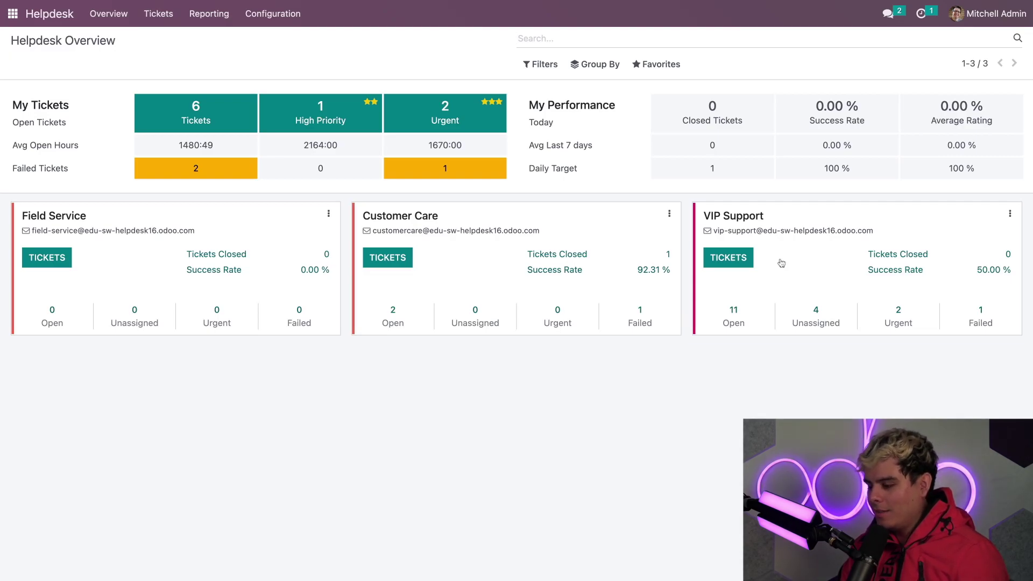
{"action": "left_click", "coordinate": [1011, 214]}
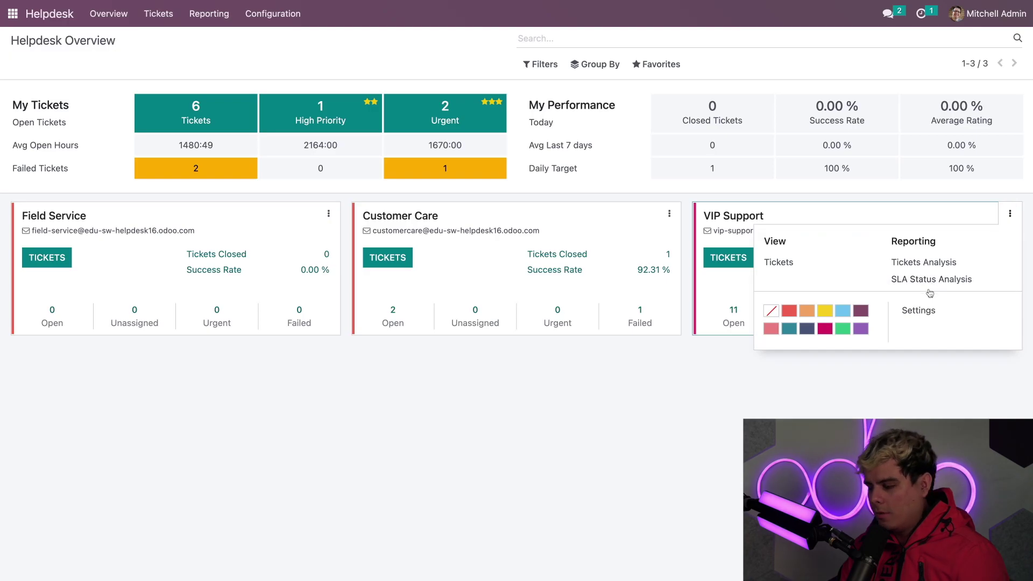
{"action": "left_click", "coordinate": [823, 311]}
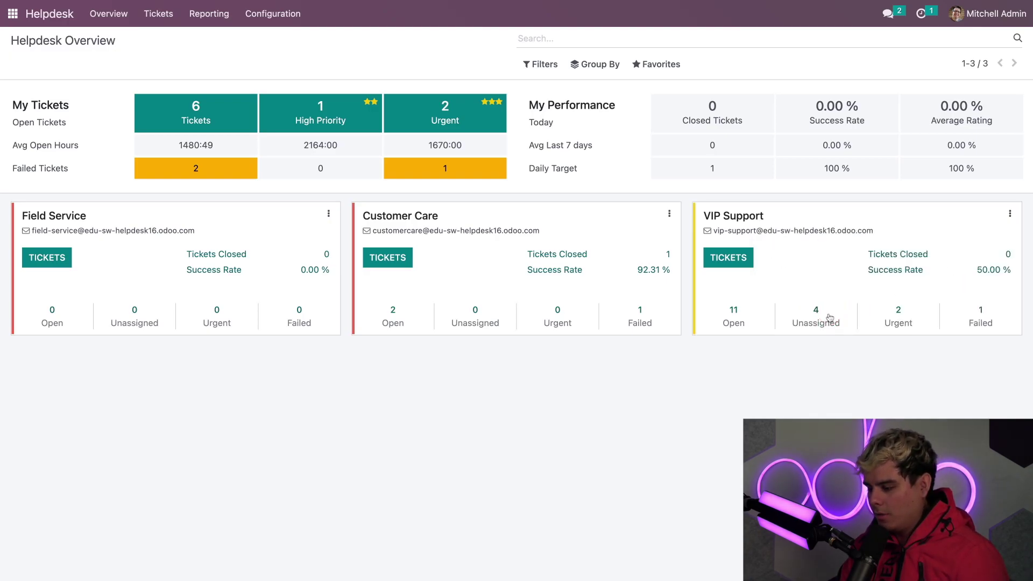
{"action": "left_click", "coordinate": [1010, 216]}
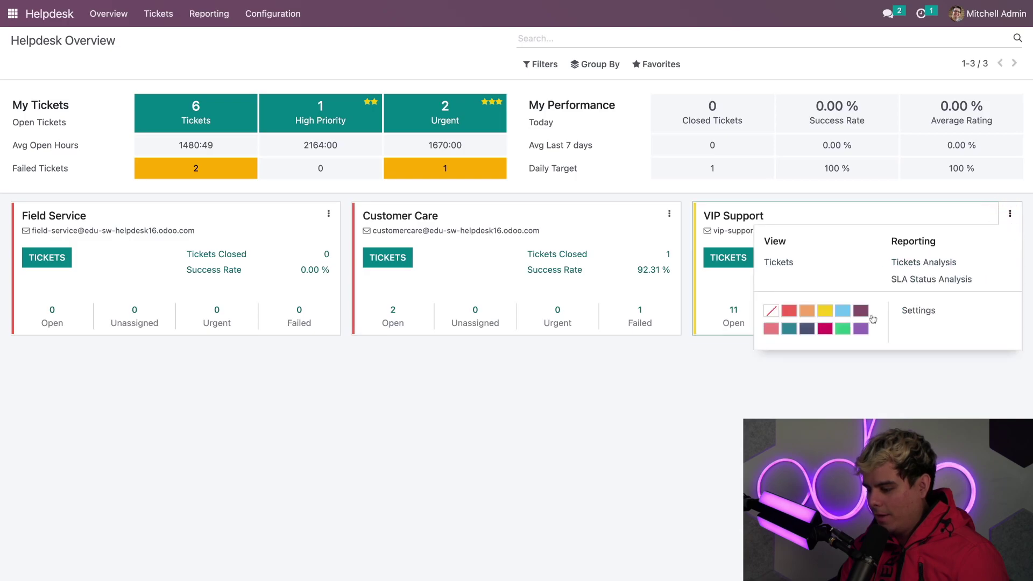
{"action": "left_click", "coordinate": [861, 328]}
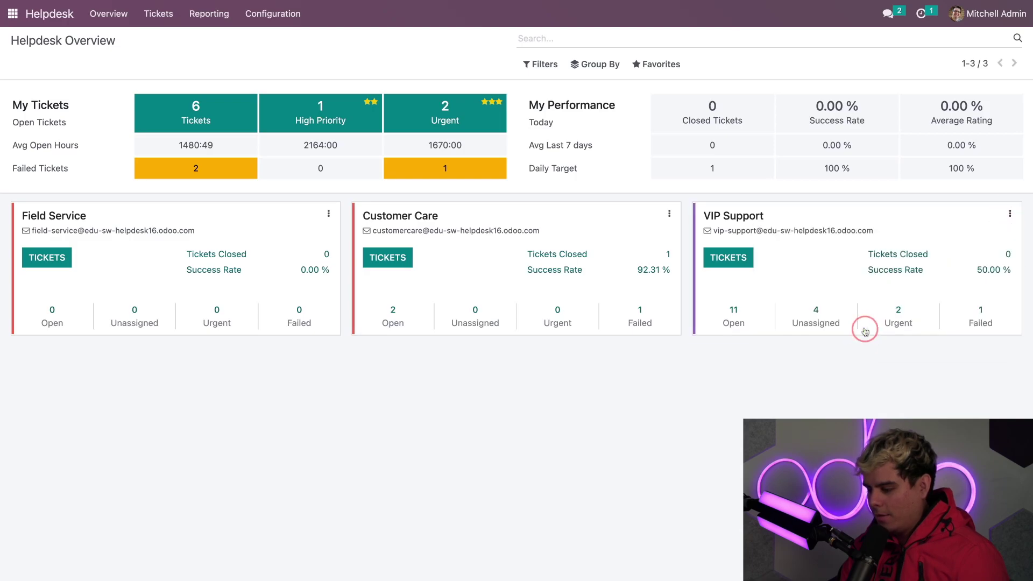
{"action": "left_click", "coordinate": [1010, 214]}
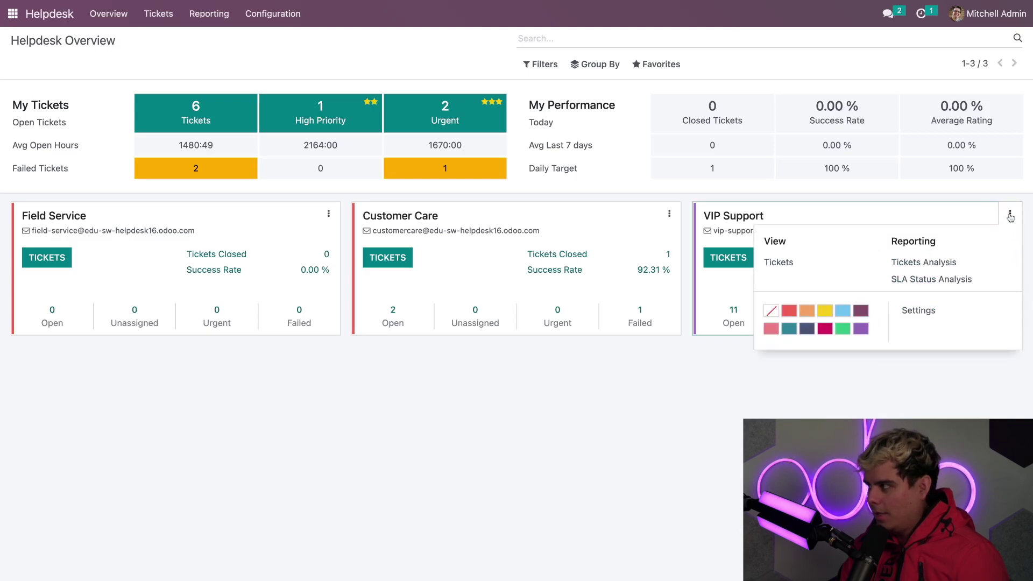
Step: Open the VIP Support team settings and list the available working-hours schedules
{"action": "left_click", "coordinate": [925, 314]}
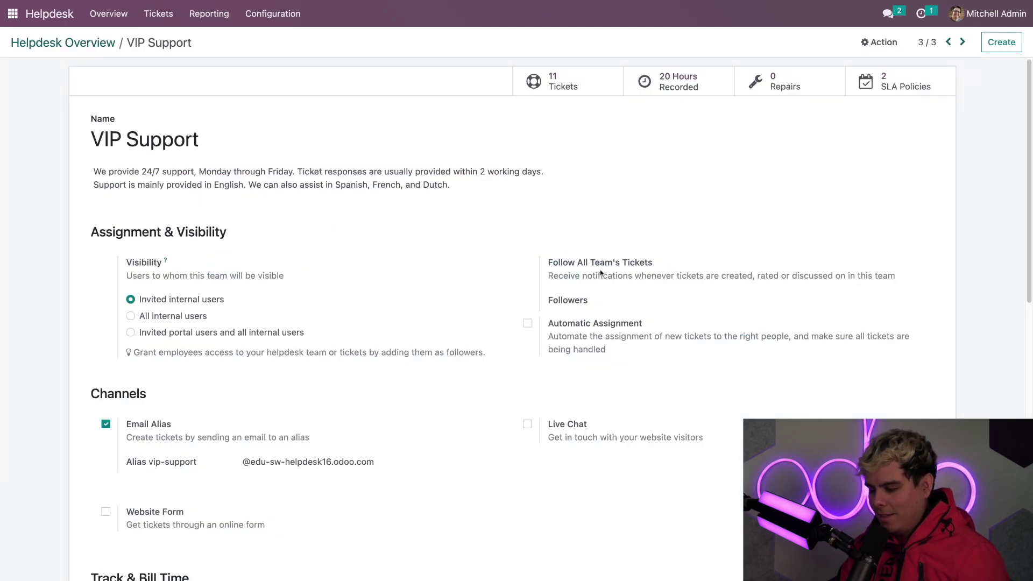
{"action": "scroll", "coordinate": [391, 201], "scroll_direction": "down", "scroll_amount": 1}
{"action": "scroll", "coordinate": [391, 200], "scroll_direction": "down", "scroll_amount": 10}
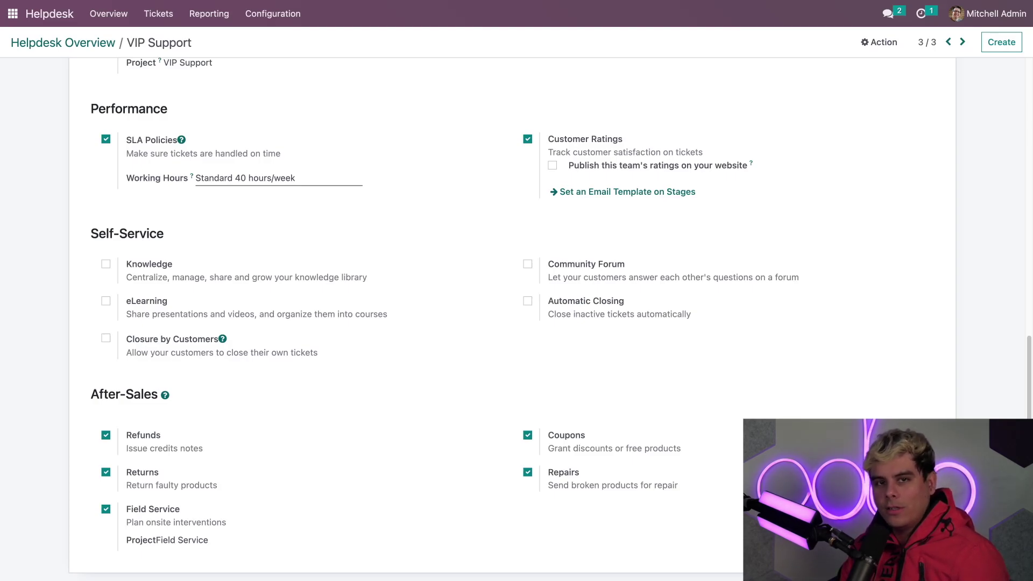
{"action": "left_click", "coordinate": [315, 175]}
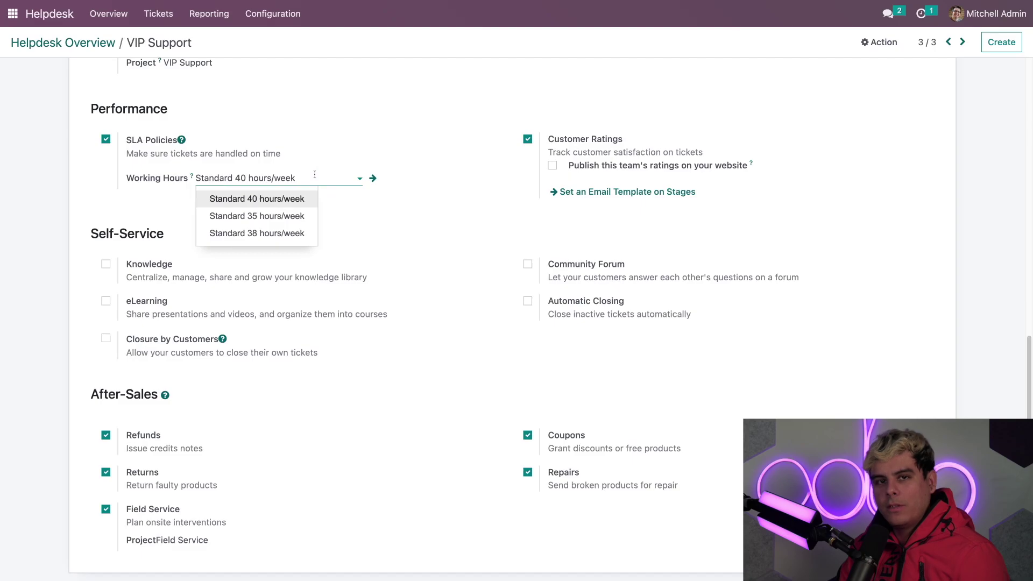
Step: Open the Standard 40 hours/week schedule, renaming it to Cool and then back to Standard
{"action": "left_click", "coordinate": [372, 178]}
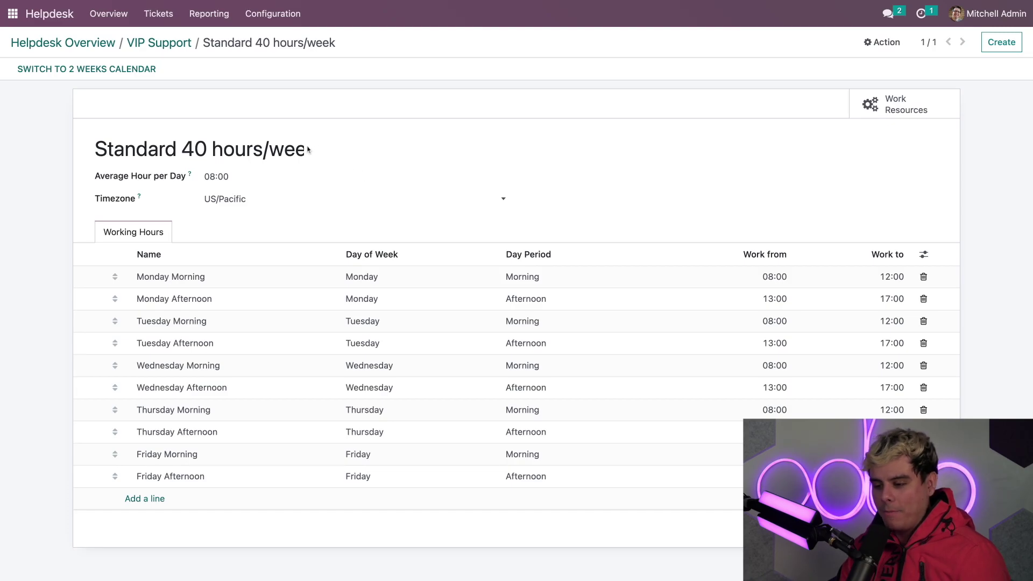
{"action": "double_click", "coordinate": [137, 150]}
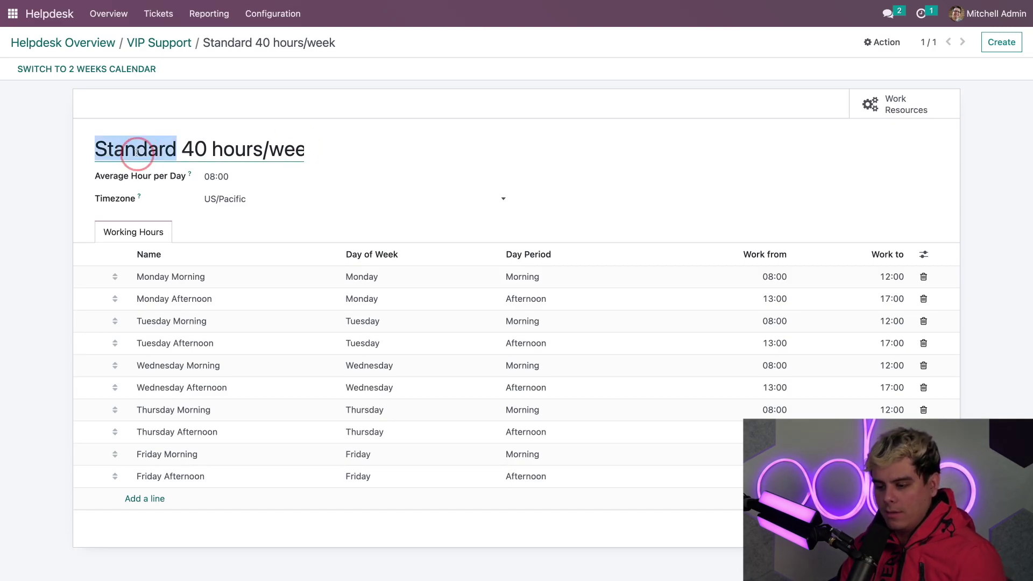
{"action": "type", "text": "Cool"}
{"action": "double_click", "coordinate": [117, 150]}
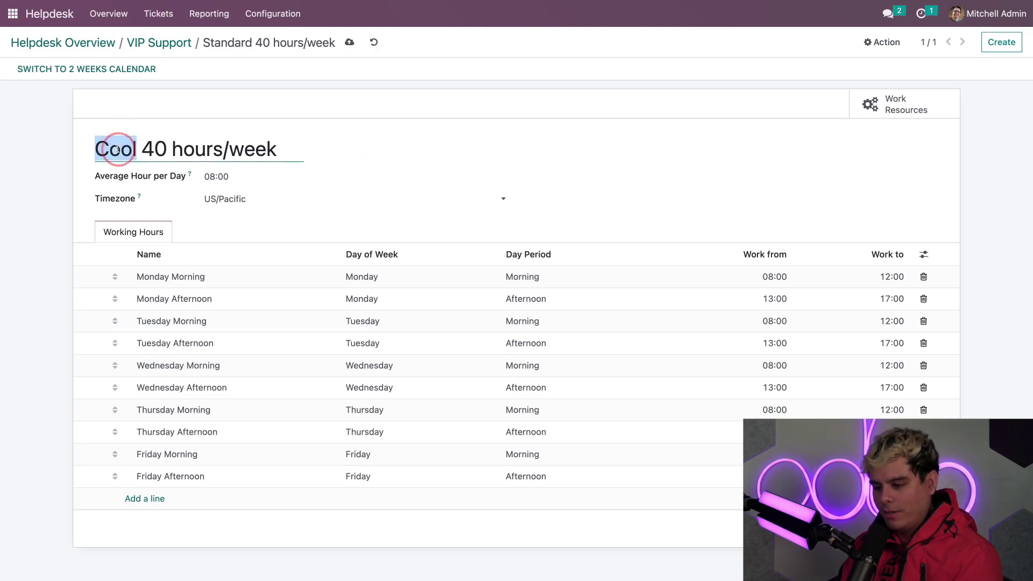
{"action": "type", "text": "Standard"}
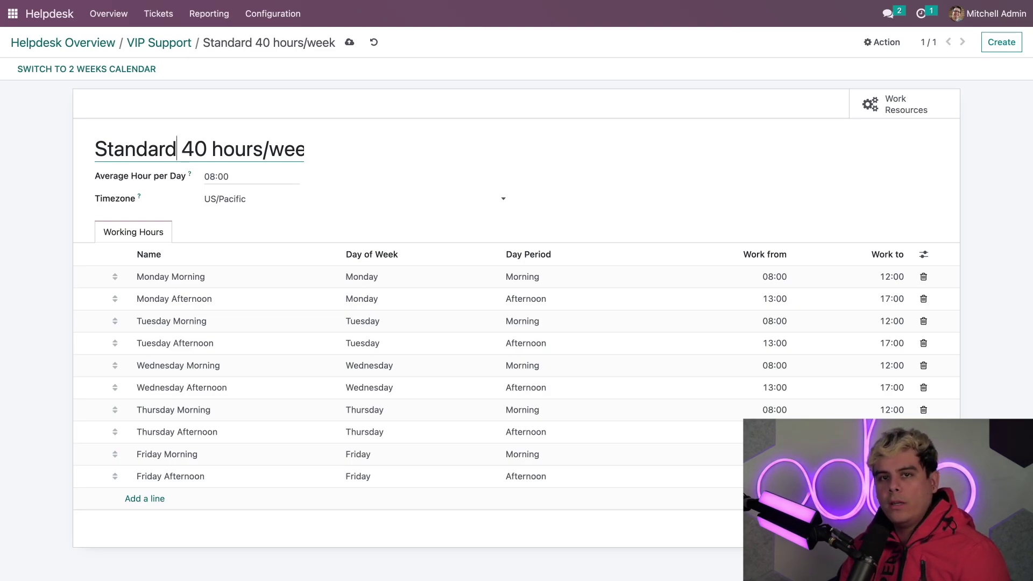
{"action": "left_click", "coordinate": [202, 177]}
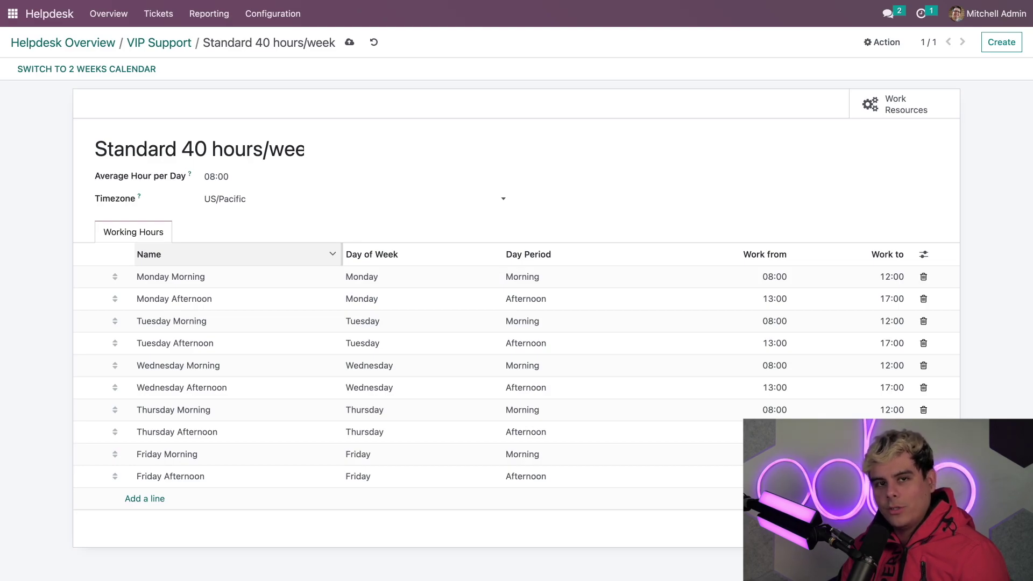
Step: Go to the SLA Policies list from the Configuration menu
{"action": "left_click", "coordinate": [288, 21]}
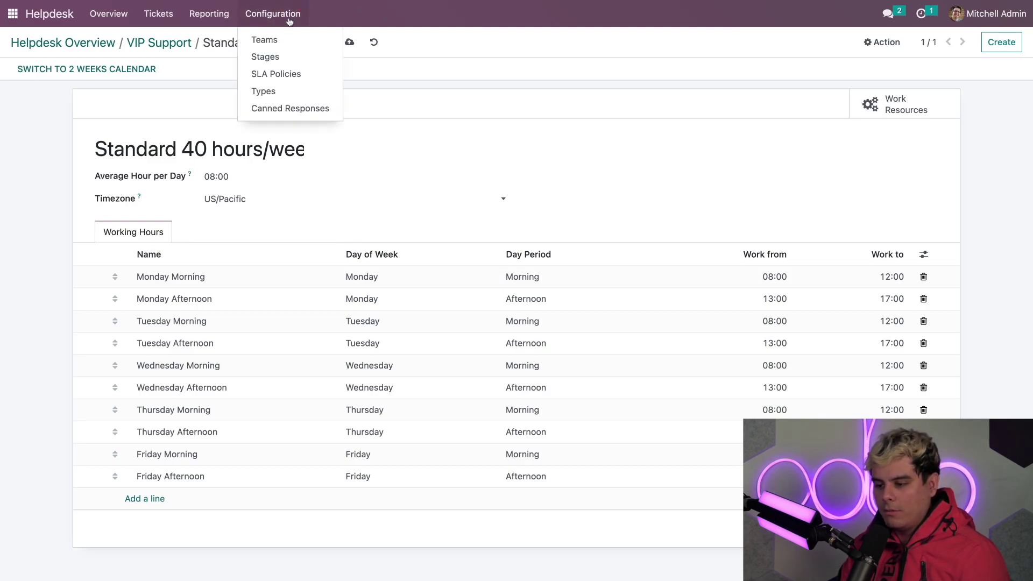
{"action": "left_click", "coordinate": [277, 74]}
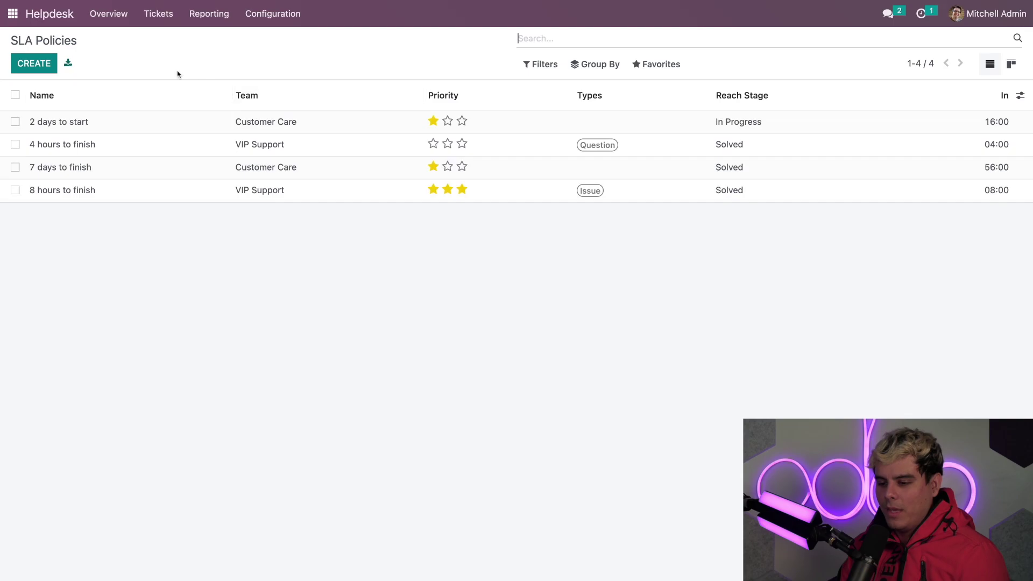
Step: Start a new SLA policy and assign it to the VIP Support team
{"action": "left_click", "coordinate": [36, 66]}
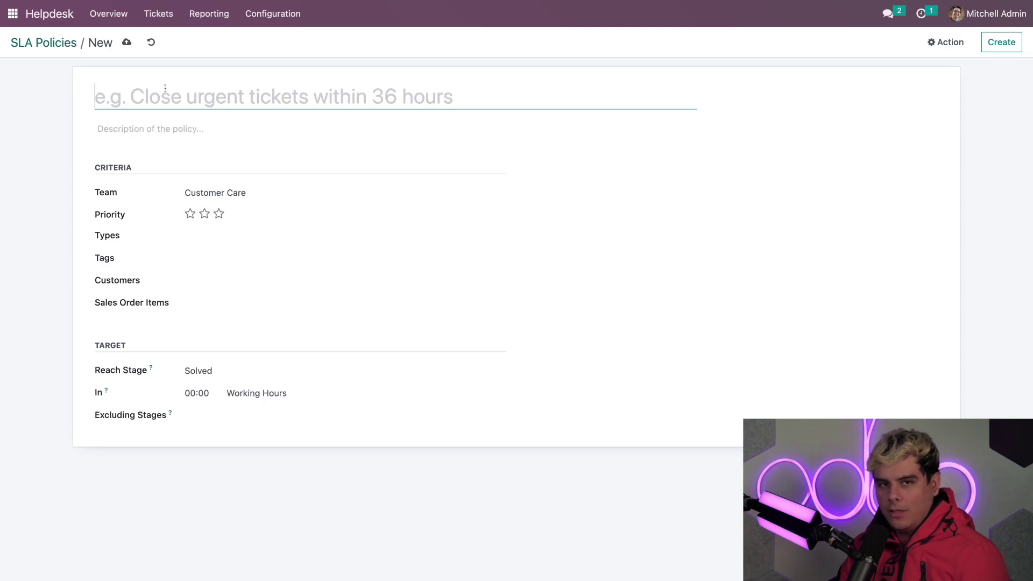
{"action": "type", "text": "2"}
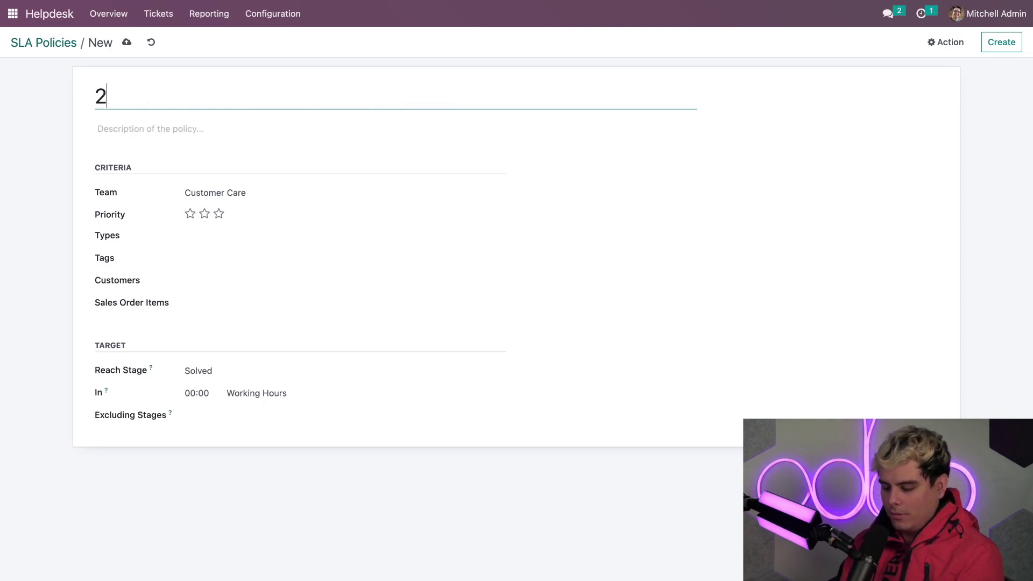
{"action": "type", "text": " days to finish"}
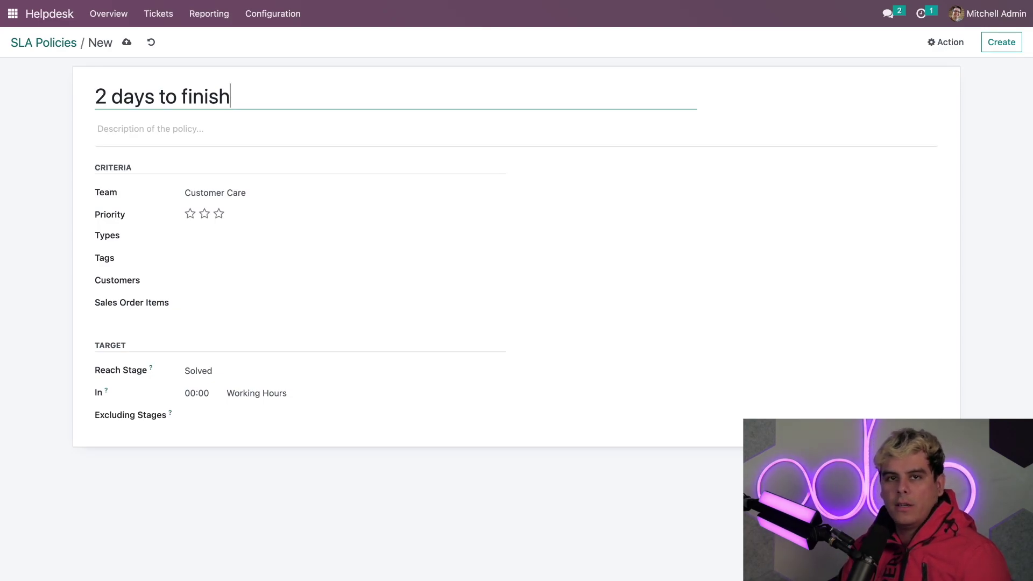
{"action": "left_click", "coordinate": [267, 192]}
{"action": "left_click", "coordinate": [231, 246]}
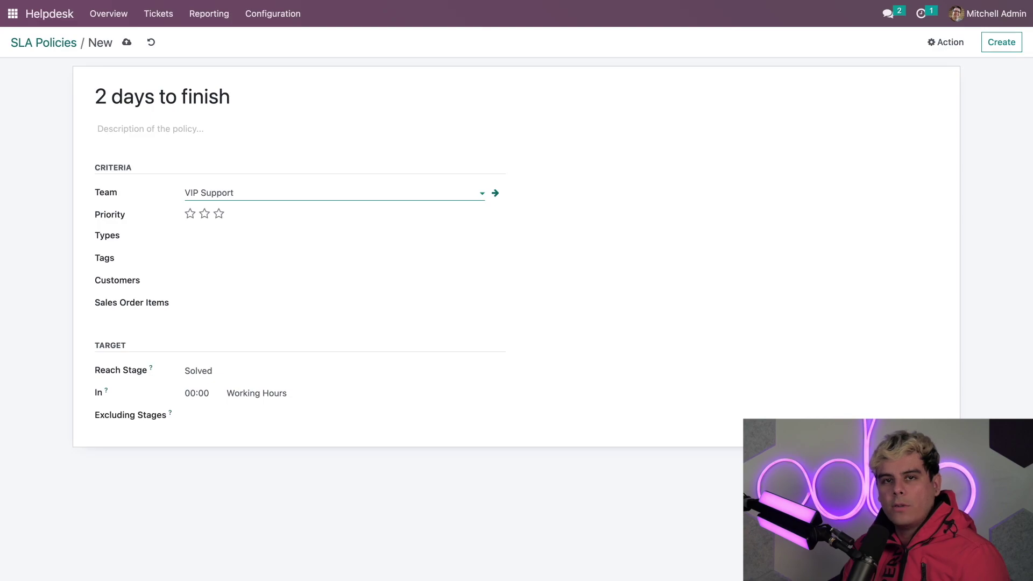
Step: Set the policy to reach the Done stage within 16:00 working hours
{"action": "left_click", "coordinate": [191, 371]}
{"action": "left_click", "coordinate": [203, 426]}
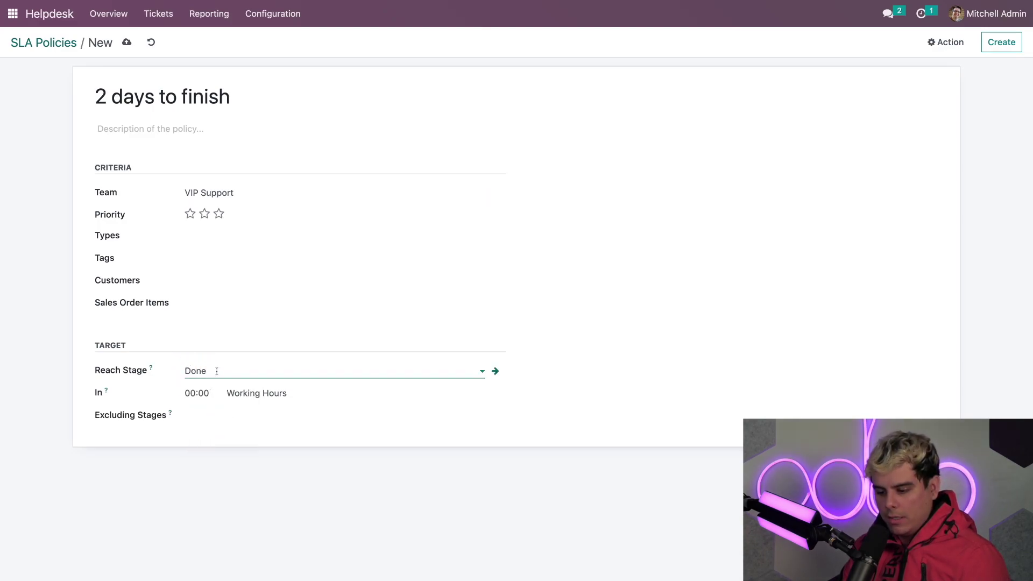
{"action": "left_click", "coordinate": [189, 393]}
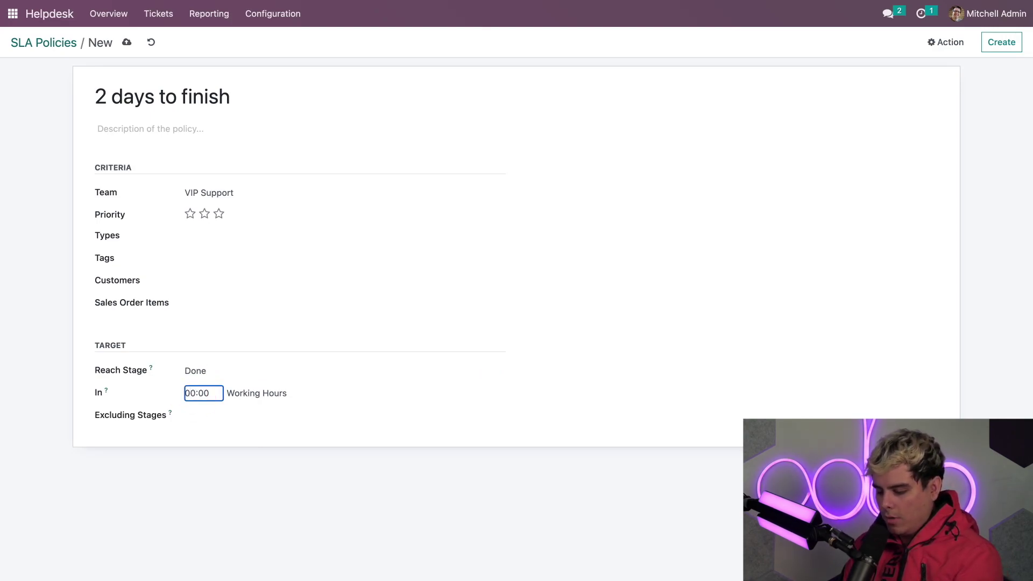
{"action": "key", "text": "BackSpace"}
{"action": "type", "text": "16"}
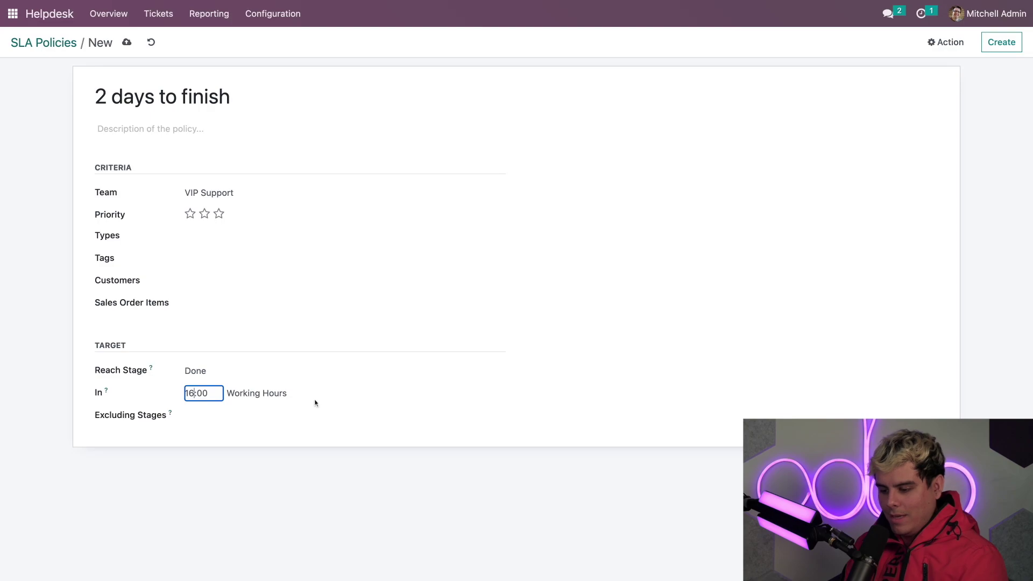
{"action": "left_click", "coordinate": [316, 401]}
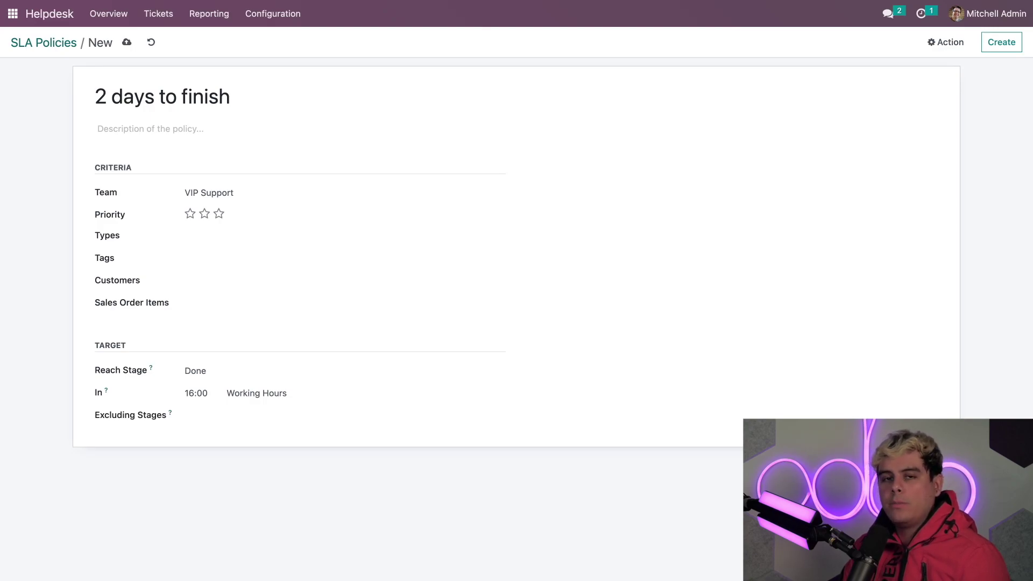
Step: Exclude the Canceled stage from the policy
{"action": "left_click", "coordinate": [234, 412]}
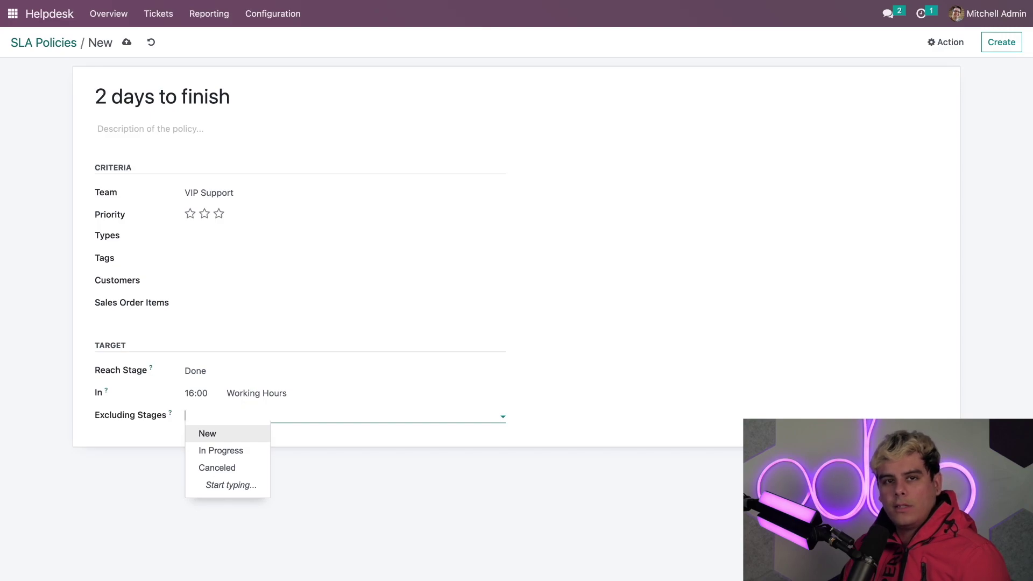
{"action": "left_click", "coordinate": [216, 467]}
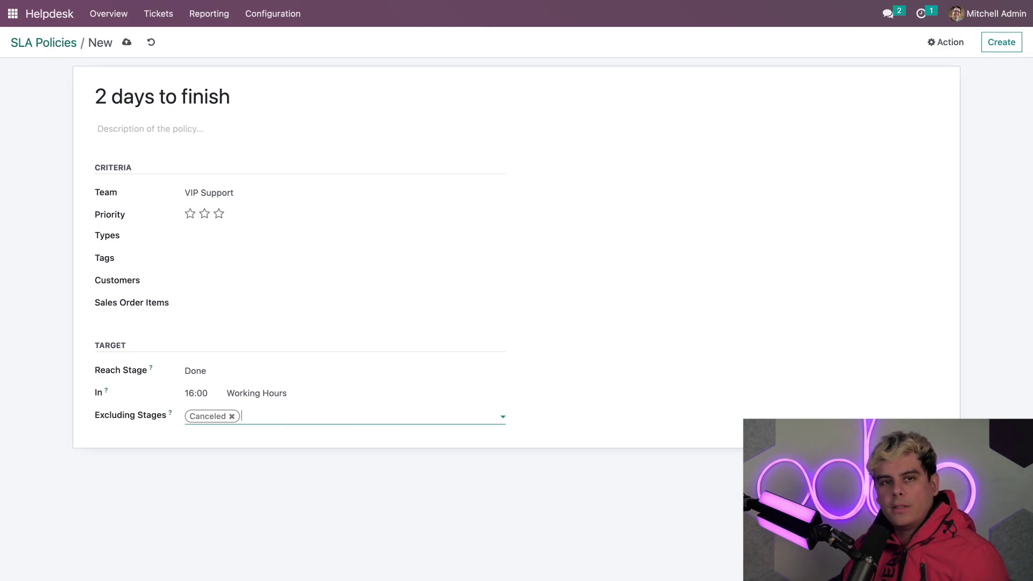
{"action": "left_click", "coordinate": [585, 304]}
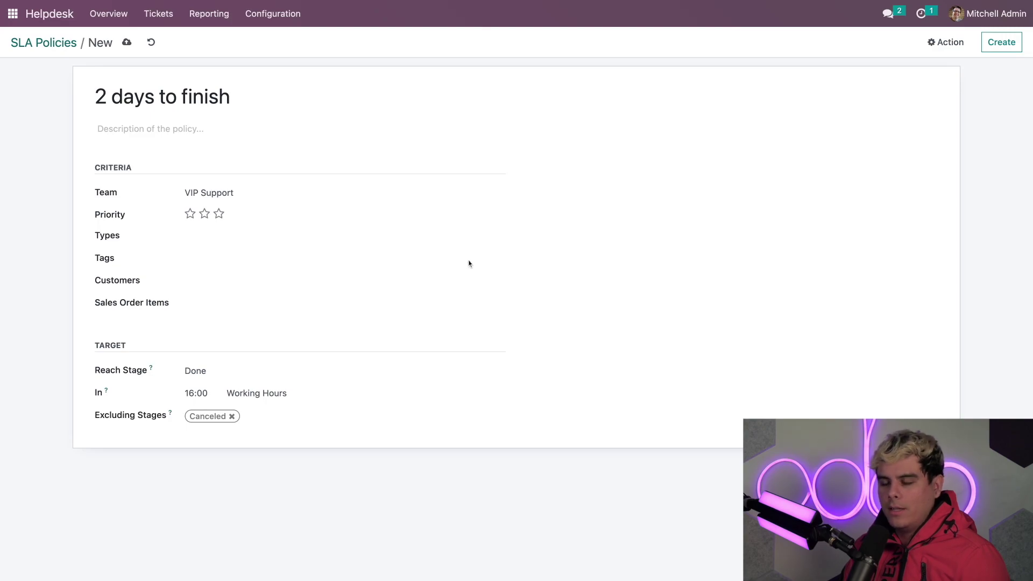
Step: Return to the Helpdesk overview and open the VIP Support team's tickets
{"action": "left_click", "coordinate": [96, 16]}
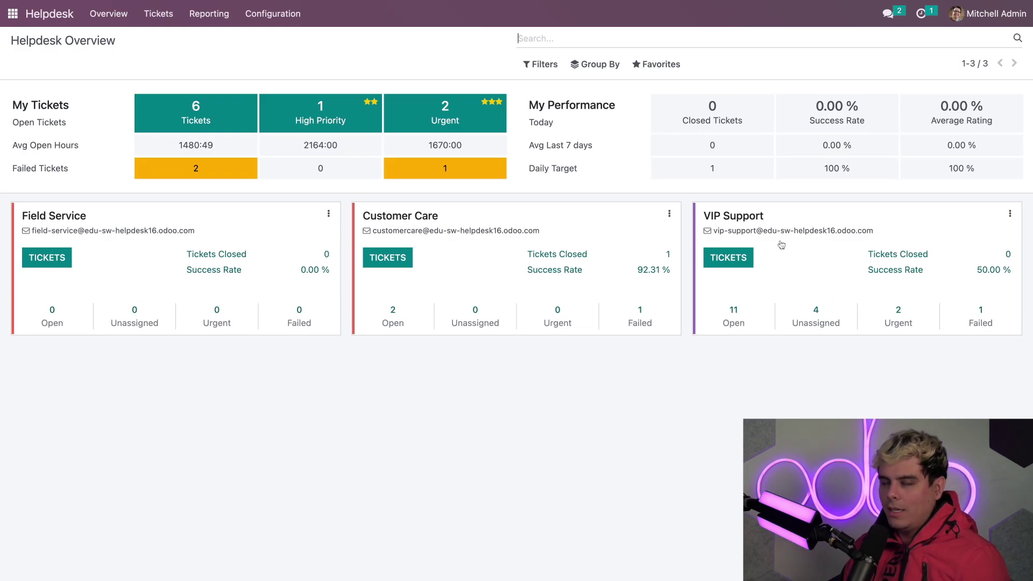
{"action": "left_click", "coordinate": [729, 258]}
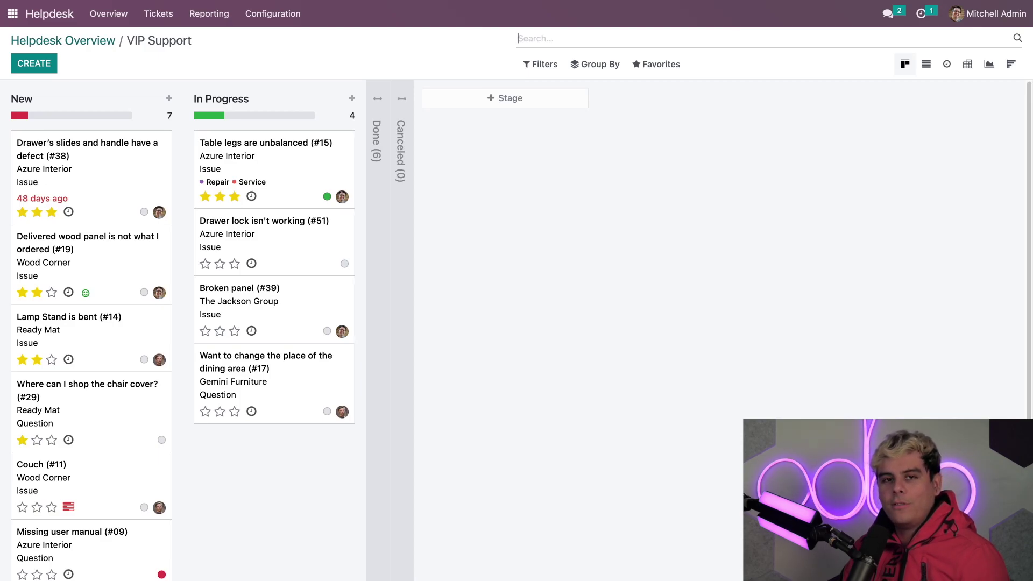
Step: Fill in a new ticket 'Damaged life and my chair' for Azure Interior, type Issue
{"action": "left_click", "coordinate": [50, 69]}
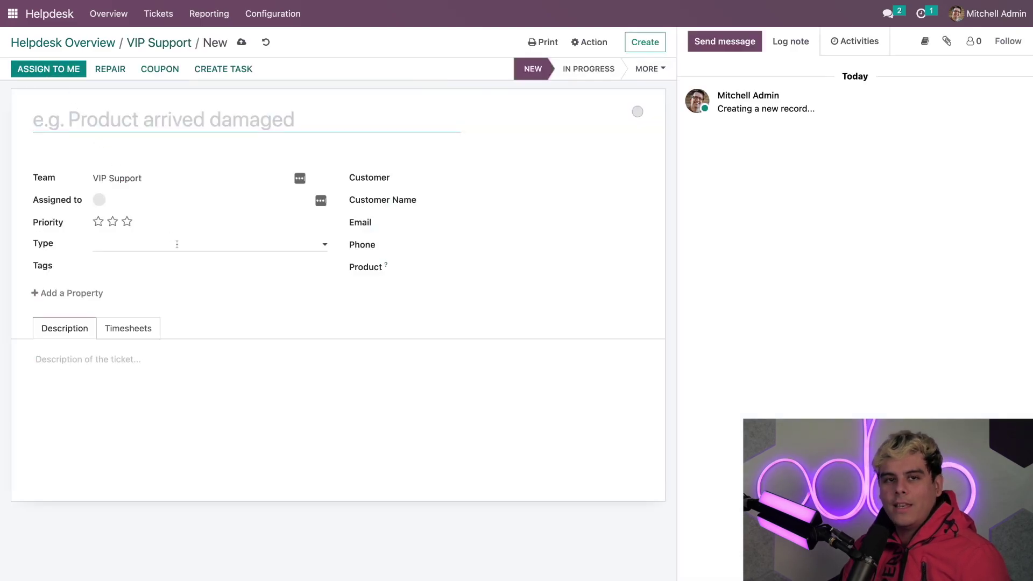
{"action": "type", "text": "D"}
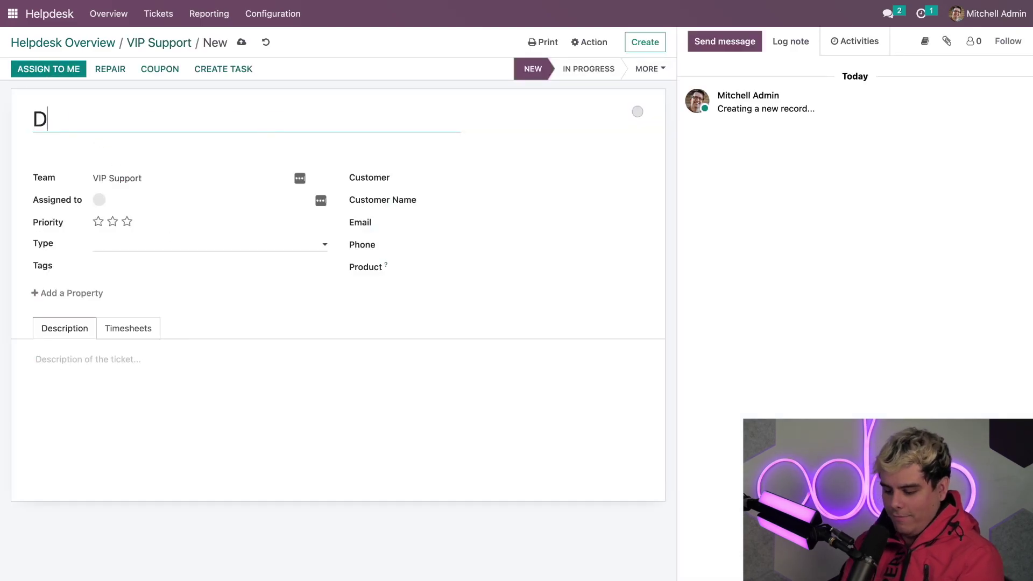
{"action": "type", "text": "amaged Iife and my chair"}
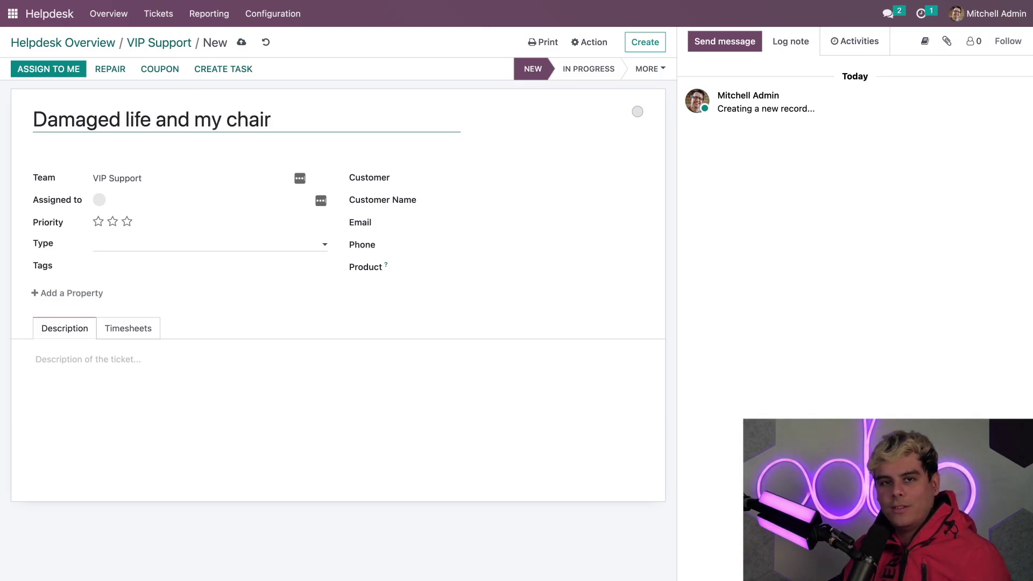
{"action": "left_click", "coordinate": [418, 181]}
{"action": "left_click", "coordinate": [437, 179]}
{"action": "type", "text": "azu"}
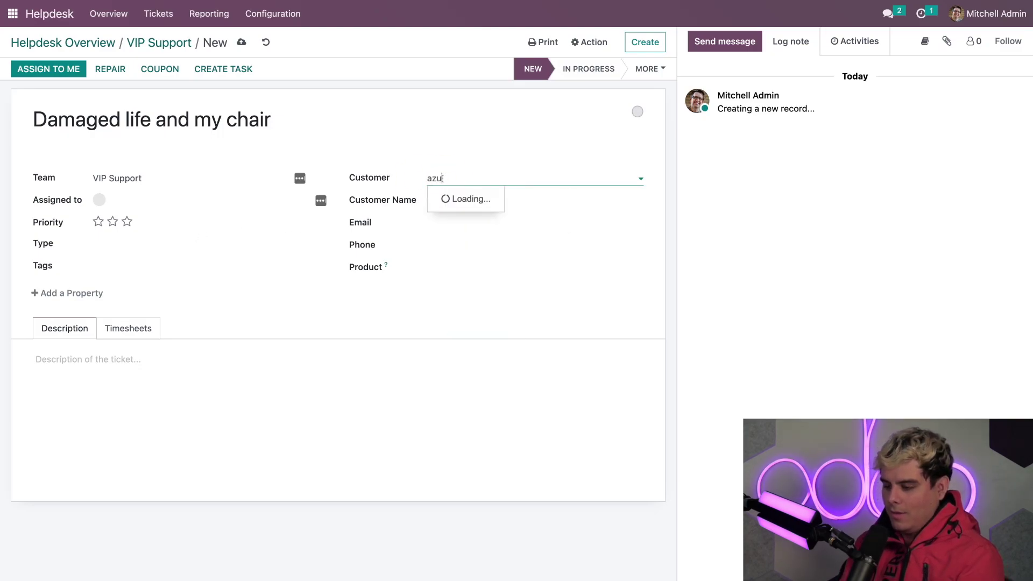
{"action": "left_click", "coordinate": [464, 199]}
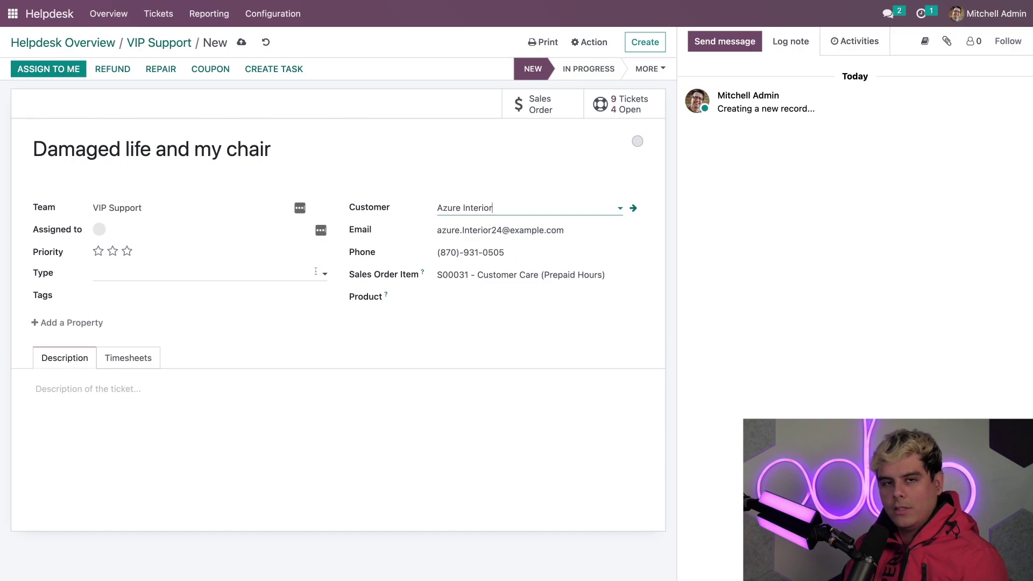
{"action": "left_click", "coordinate": [173, 275]}
{"action": "left_click", "coordinate": [150, 296]}
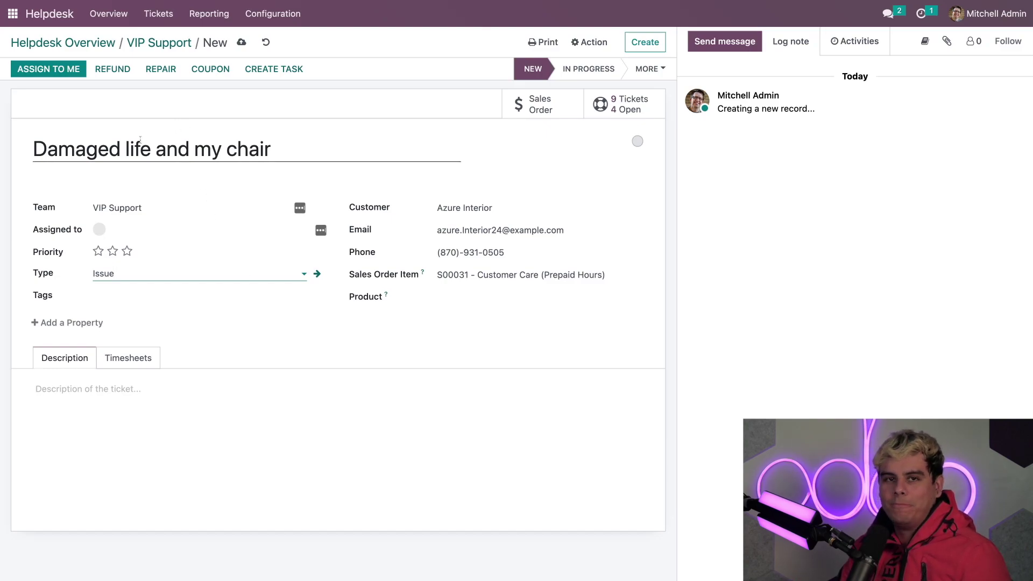
Step: Save ticket 'Damaged life and my chair', which picks up the '2 days to finish' SLA
{"action": "left_click", "coordinate": [241, 45]}
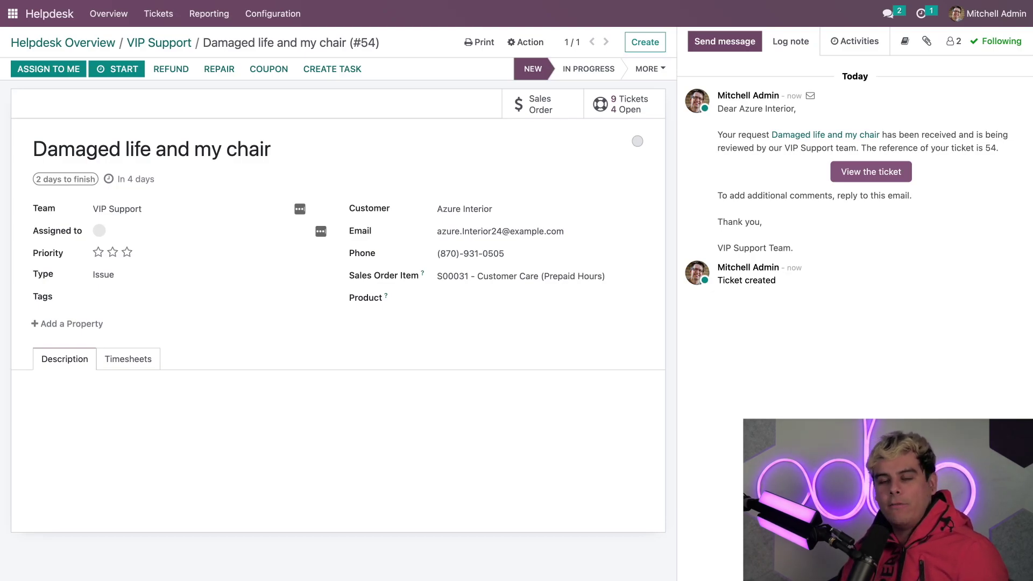
{"action": "left_click", "coordinate": [162, 45]}
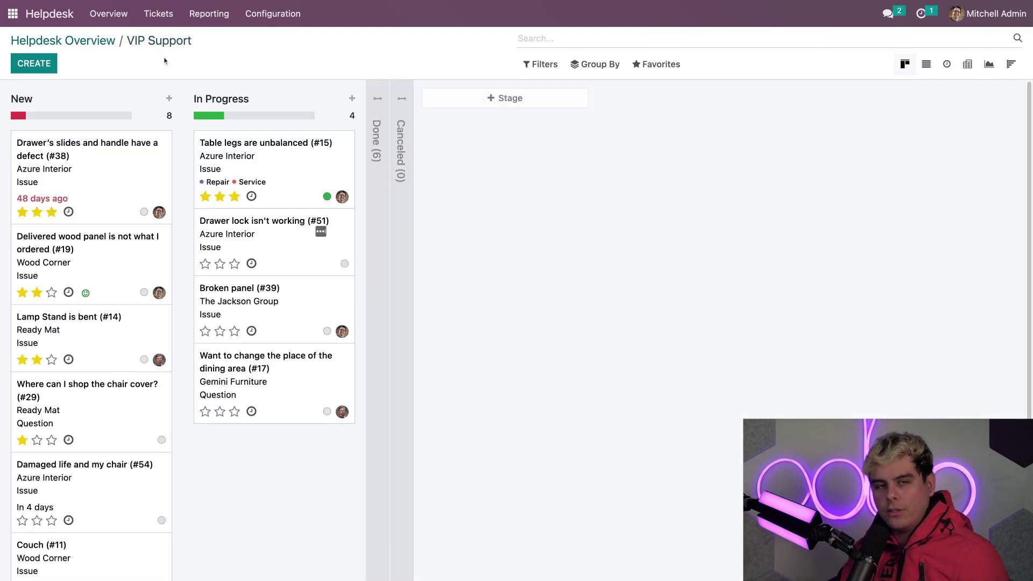
{"action": "scroll", "coordinate": [127, 314], "scroll_direction": "down", "scroll_amount": 3}
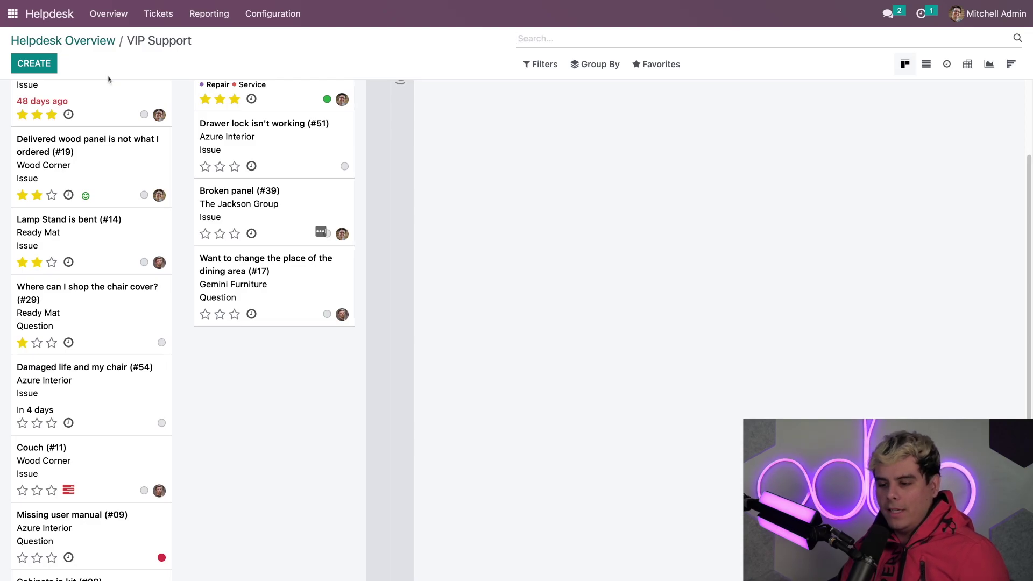
Step: Go back to the Helpdesk overview, where VIP Support shows 12 open tickets
{"action": "left_click", "coordinate": [73, 43]}
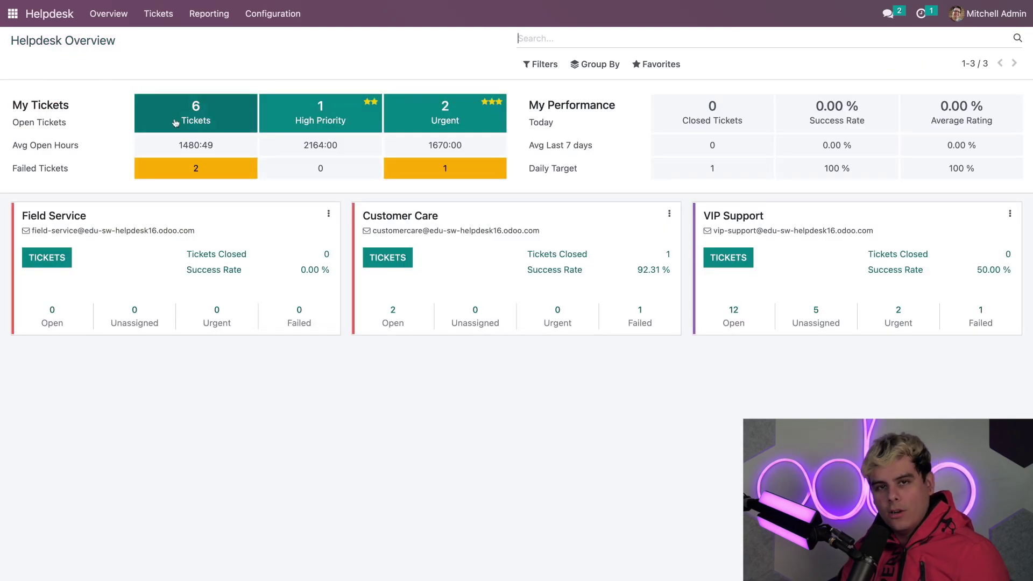